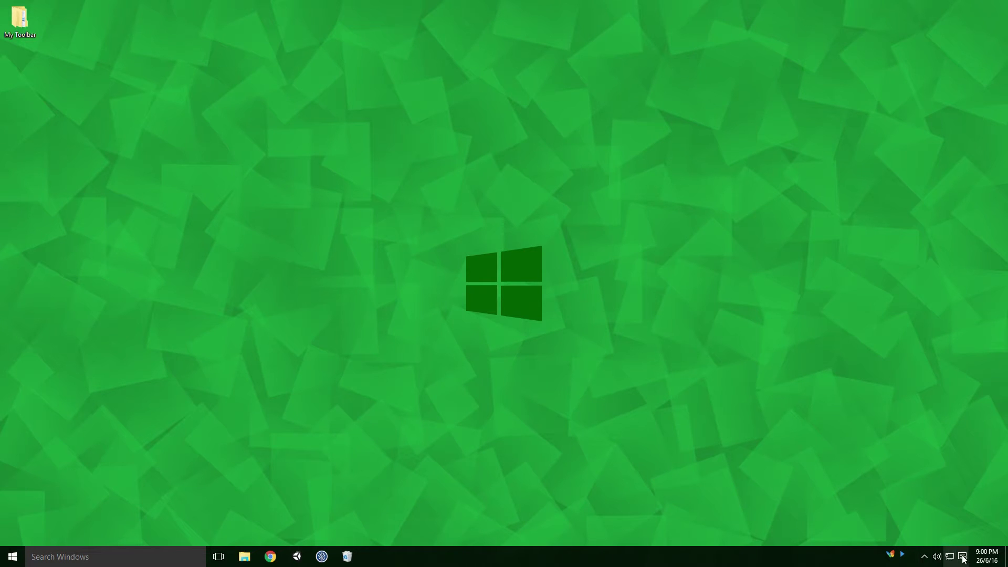
# In Settings' system icons page, toggle Input Indicator and Action Center, leaving Input Indicator off and Action Center on.
pyautogui.press('super+s')
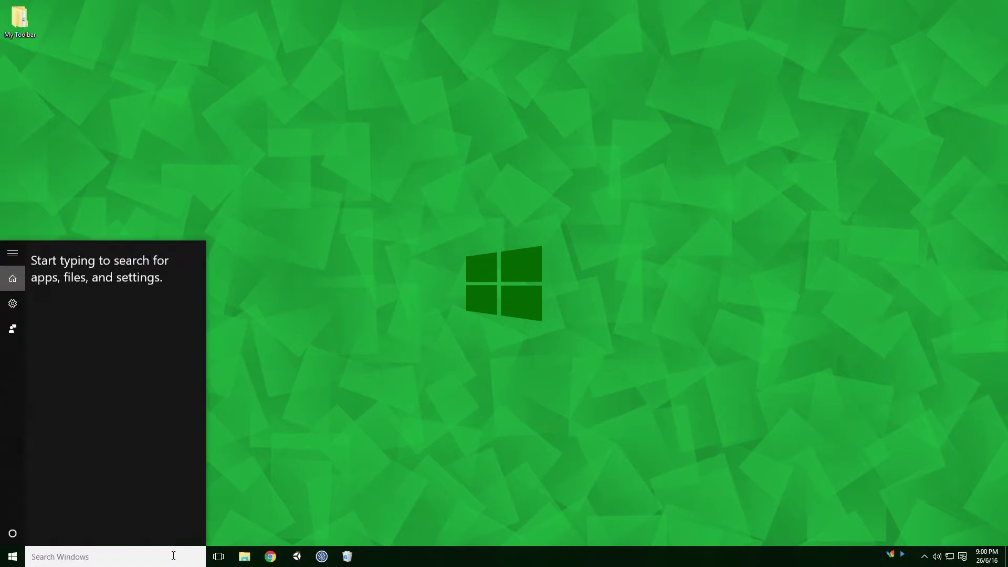
pyautogui.write('notif')
pyautogui.press('Return')
pyautogui.click(272, 176)
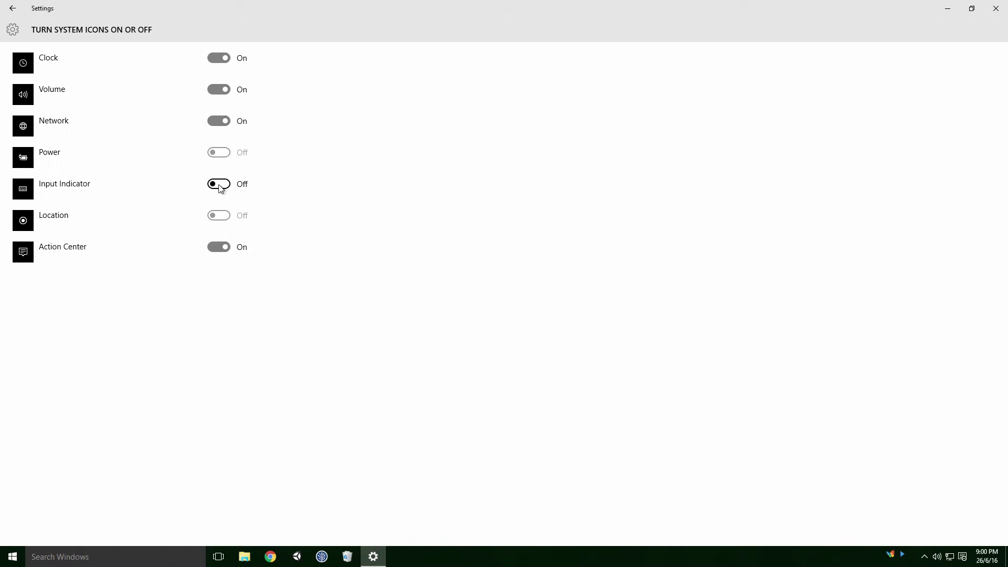
pyautogui.click(214, 184)
pyautogui.click(214, 184)
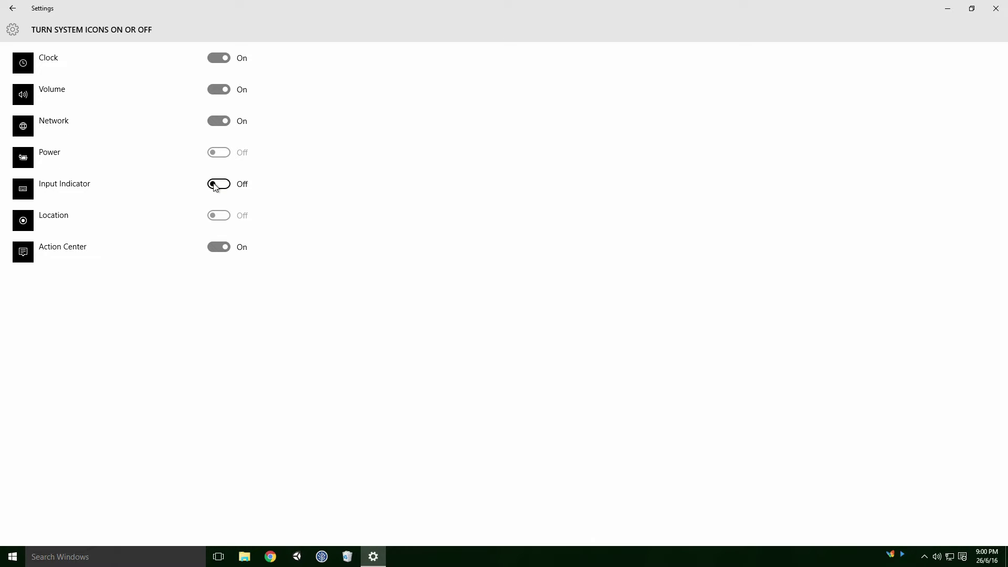
pyautogui.click(220, 248)
pyautogui.click(221, 250)
pyautogui.click(995, 8)
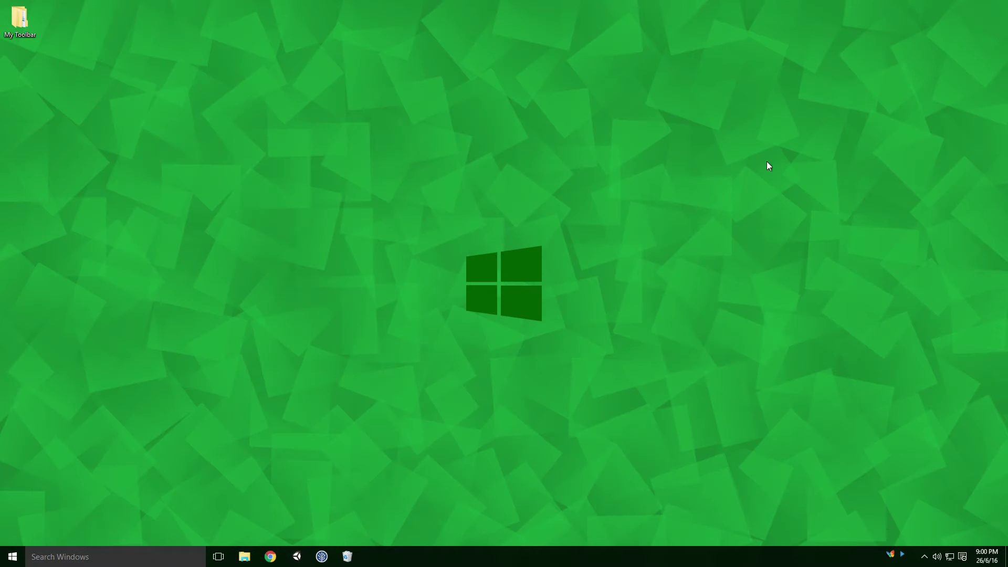
# Remove the taskbar toolbar, delete the My Toolbar desktop folder, and search Chrome for 'tray tools 2000'.
pyautogui.rightClick(892, 555)
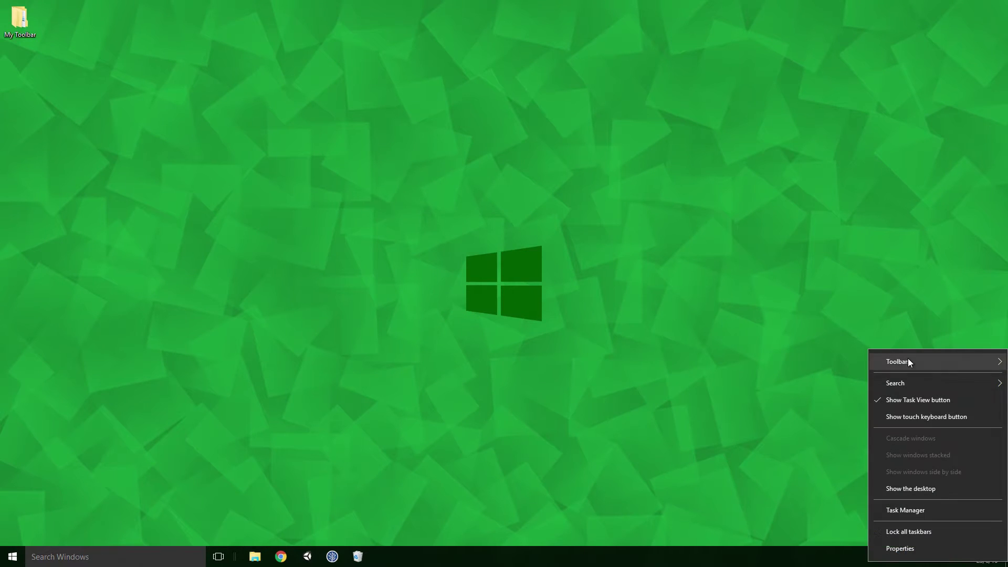
pyautogui.moveTo(908, 358)
pyautogui.click(828, 462)
pyautogui.rightClick(19, 18)
pyautogui.click(66, 283)
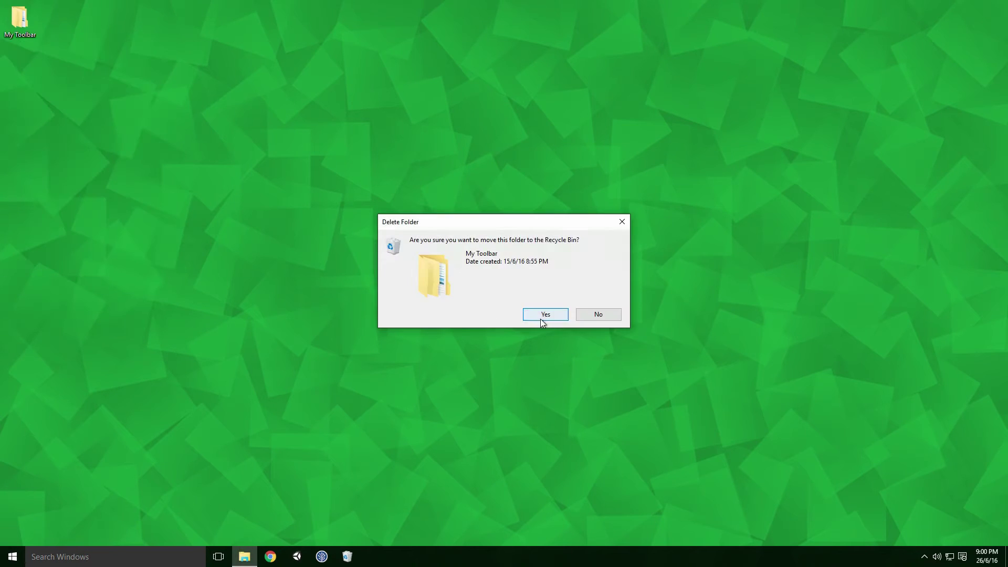
pyautogui.click(540, 318)
pyautogui.click(270, 556)
pyautogui.write('tray tools')
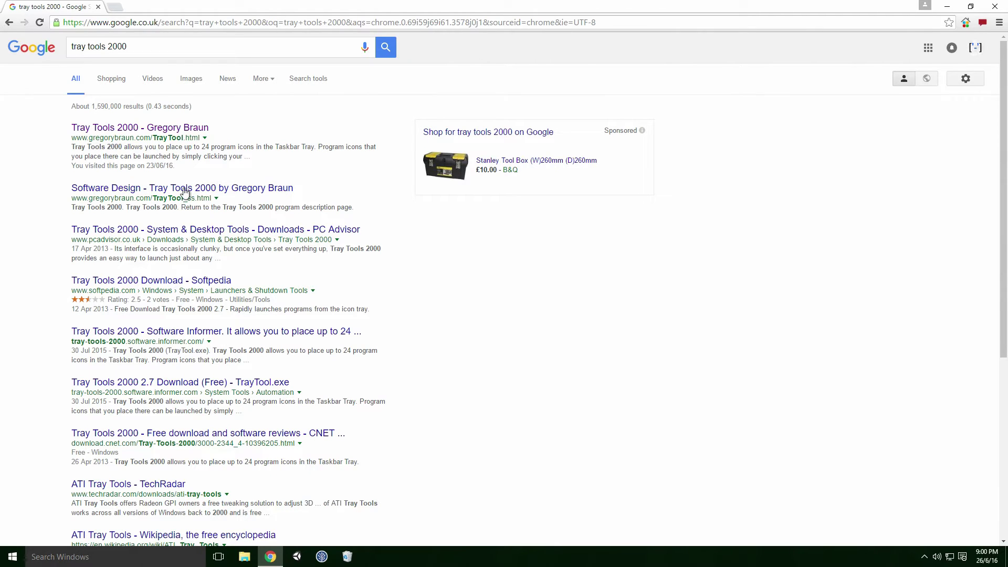
# Download TrayTool_Setup.exe from the Tray Tools 2000 page and install it, launching the app when finished.
pyautogui.click(175, 132)
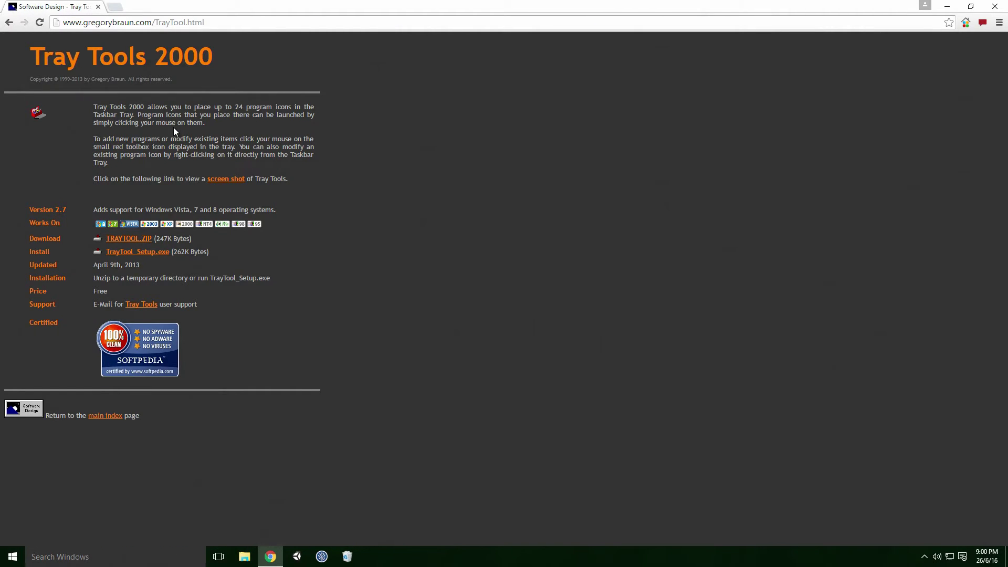
pyautogui.click(159, 254)
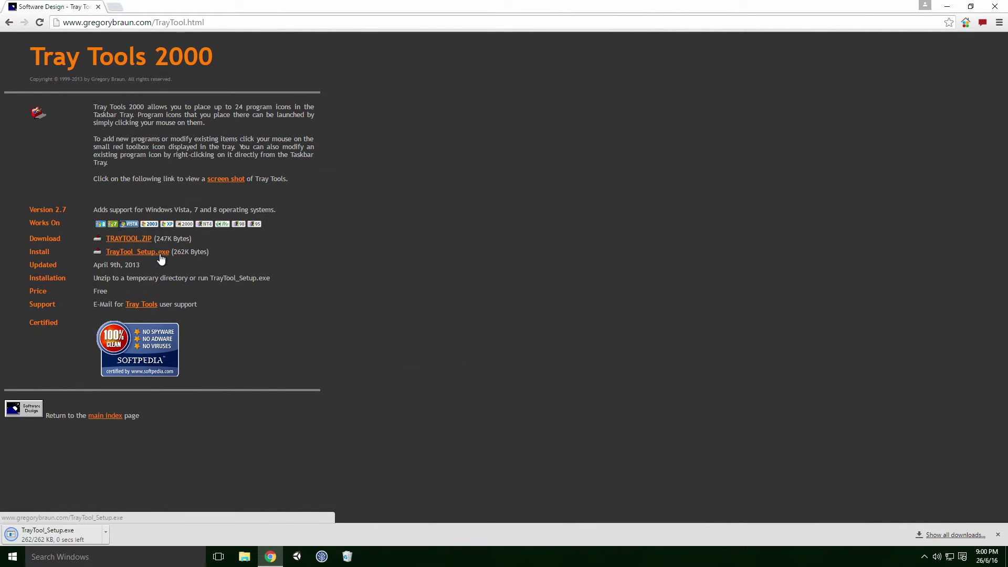
pyautogui.click(48, 534)
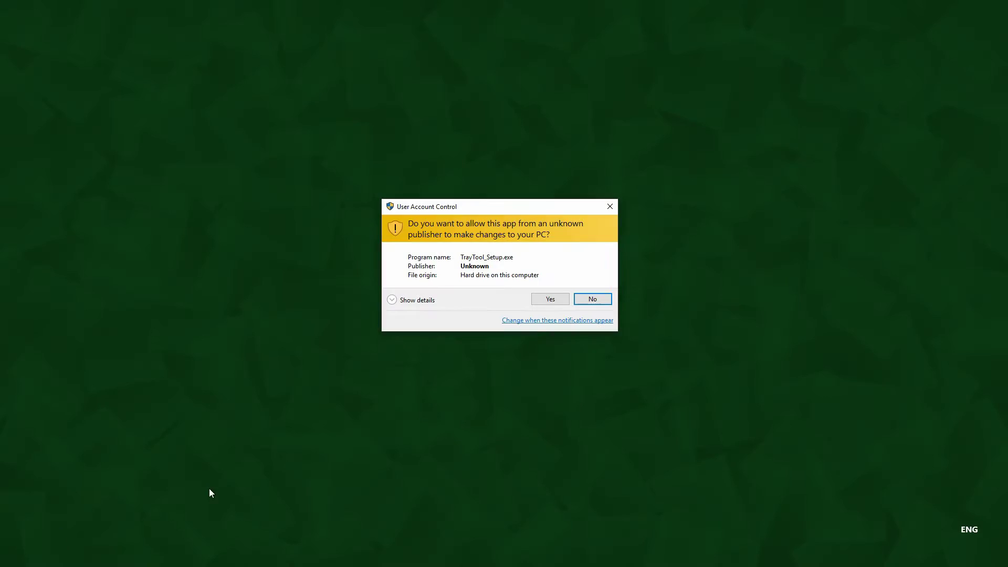
pyautogui.click(562, 295)
pyautogui.click(559, 372)
pyautogui.click(558, 373)
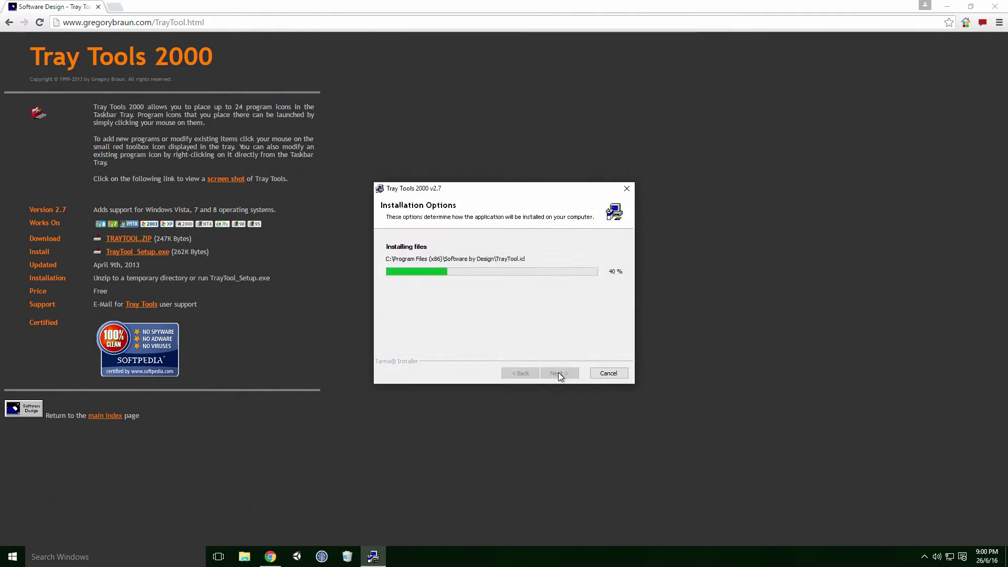
pyautogui.click(472, 261)
pyautogui.click(558, 371)
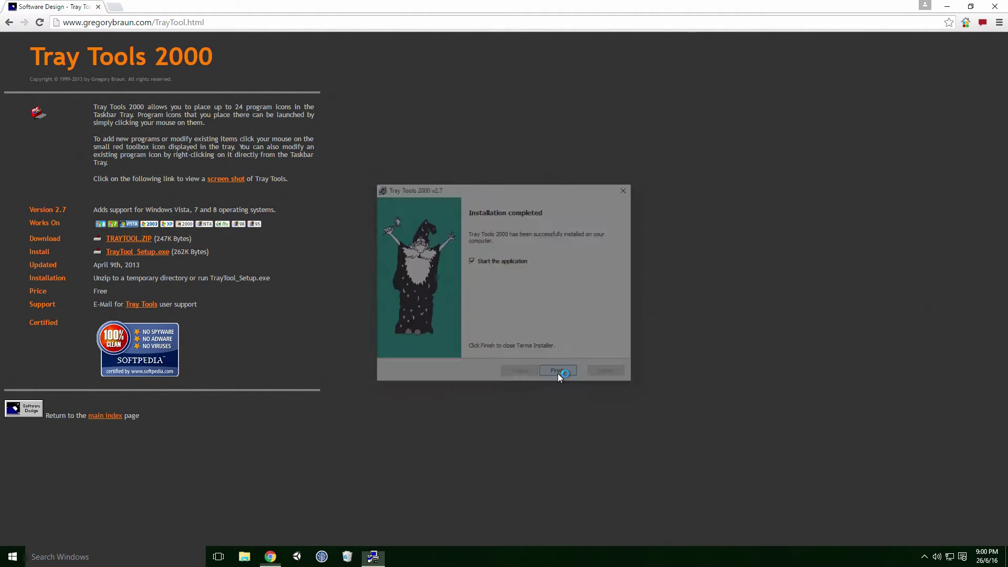
pyautogui.click(996, 7)
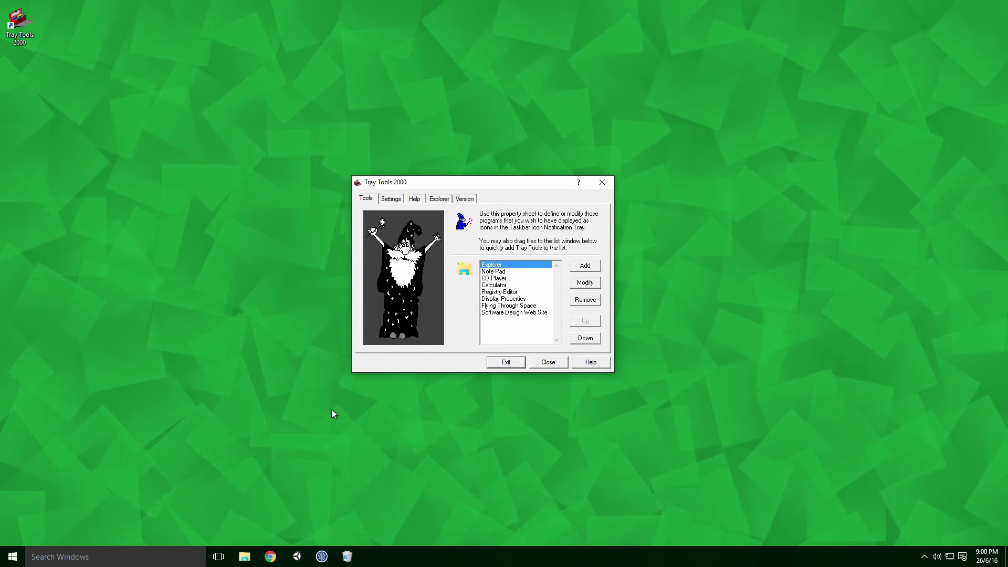
pyautogui.click(924, 557)
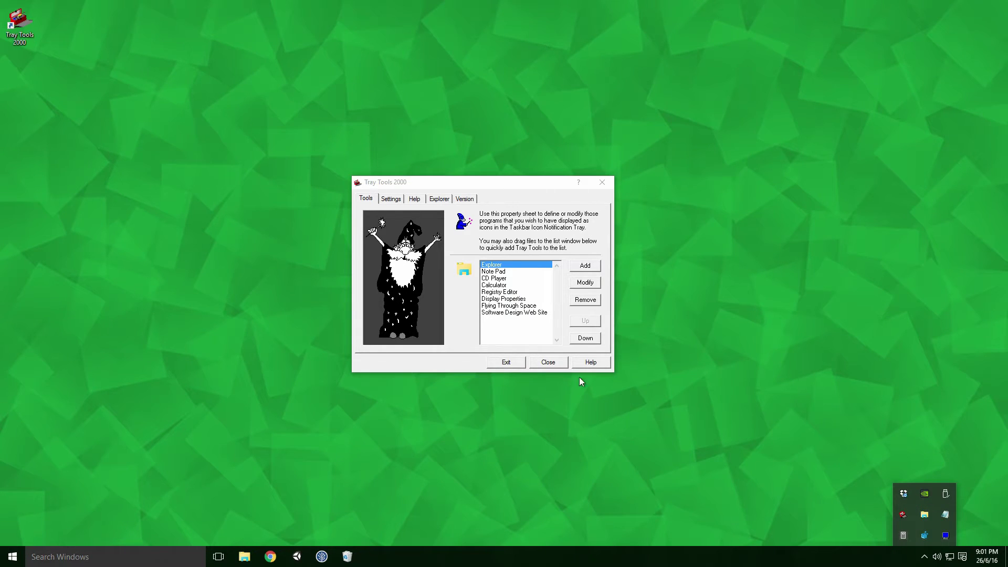
pyautogui.click(390, 198)
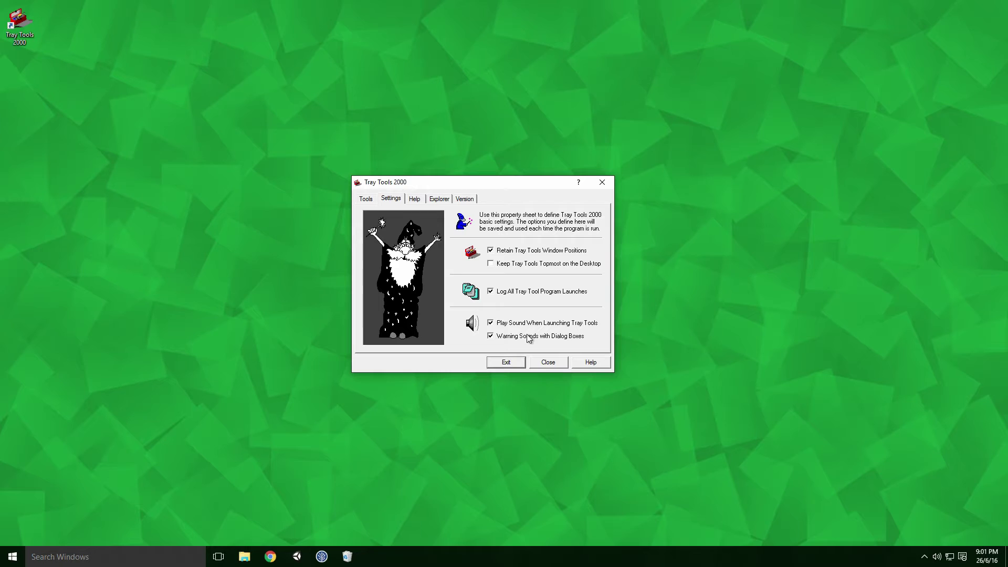
pyautogui.click(413, 199)
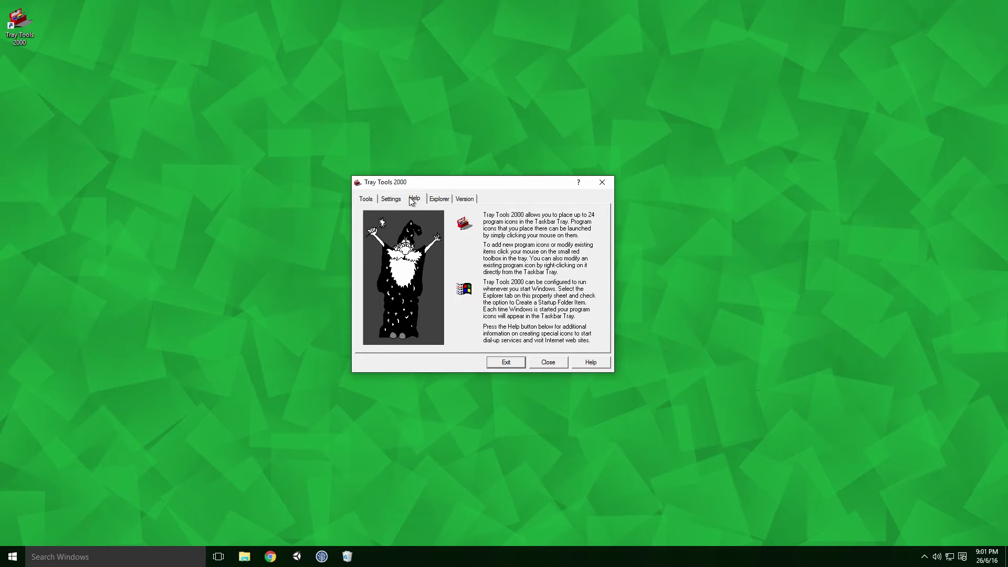
pyautogui.click(439, 200)
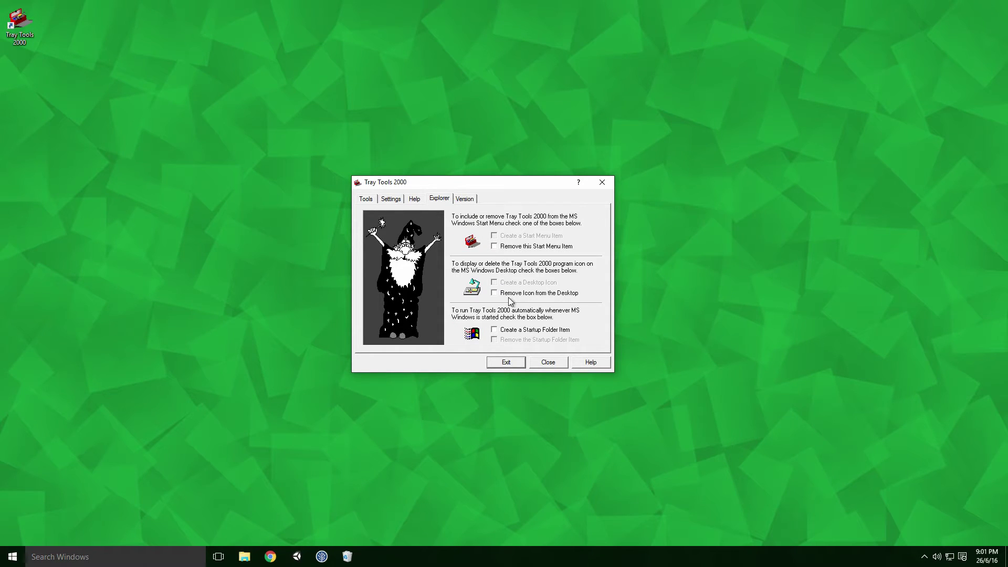
pyautogui.click(464, 199)
pyautogui.click(439, 200)
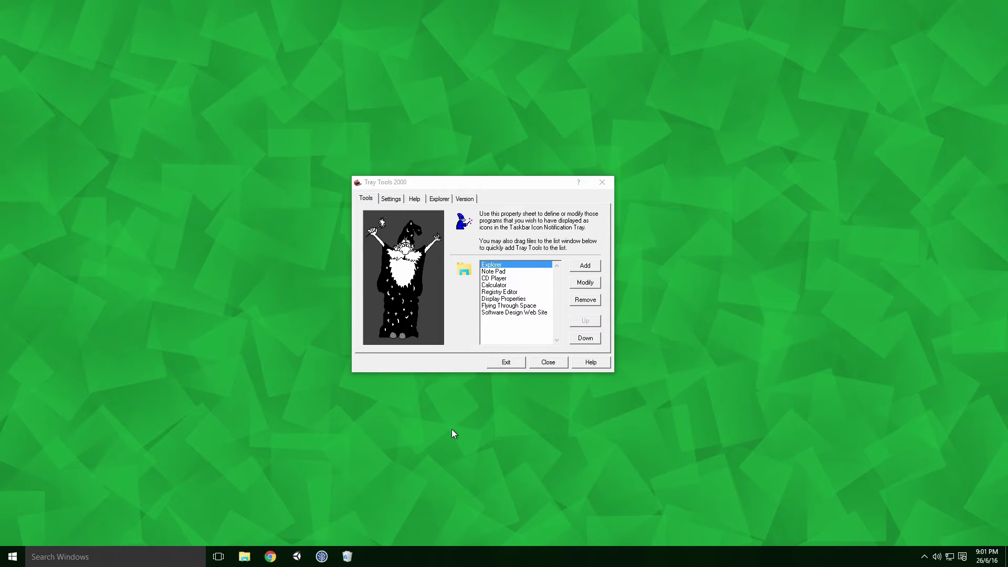
# Create a new desktop folder named 'Custom Tray Icon'.
pyautogui.rightClick(87, 148)
pyautogui.click(145, 251)
pyautogui.write('Custom Tray ')
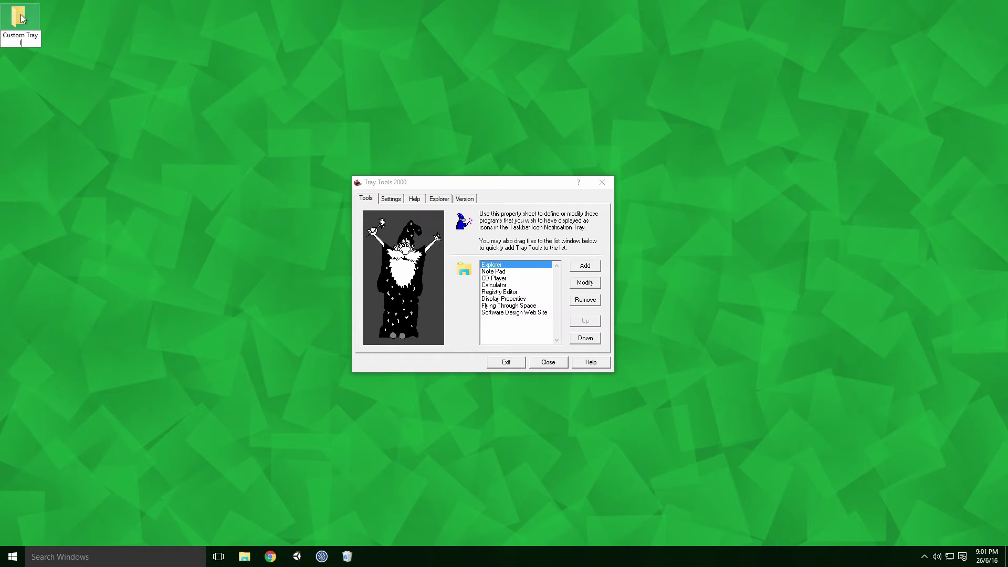
pyautogui.write('Icon')
pyautogui.click(48, 89)
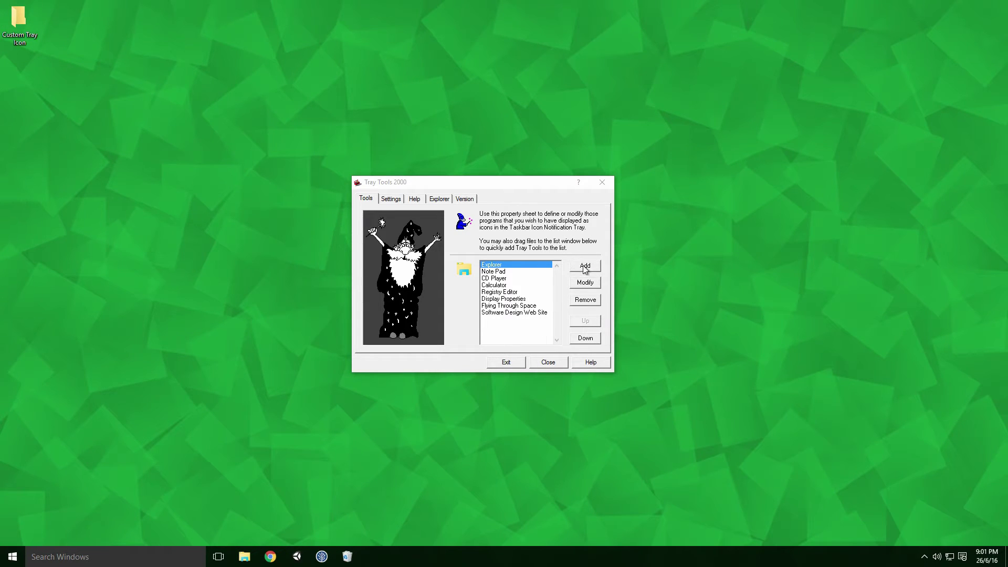
# Add a new tray tool named 'Custom Tray Icon' with C:\Windows\System32\explorer.exe as its program.
pyautogui.click(584, 266)
pyautogui.moveTo(105, 27); pyautogui.dragTo(110, 181)
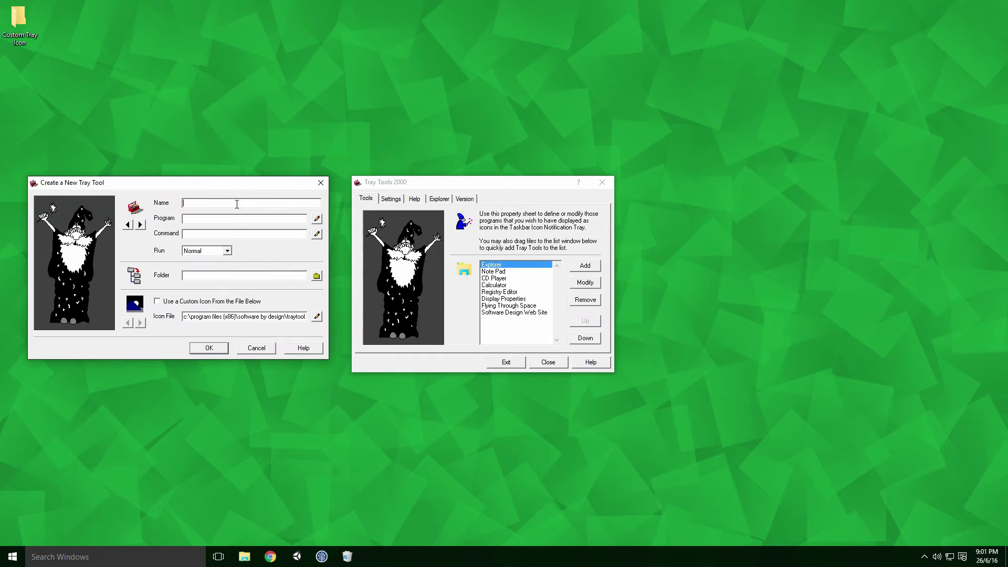
pyautogui.write('Custom Tray Icon')
pyautogui.click(316, 218)
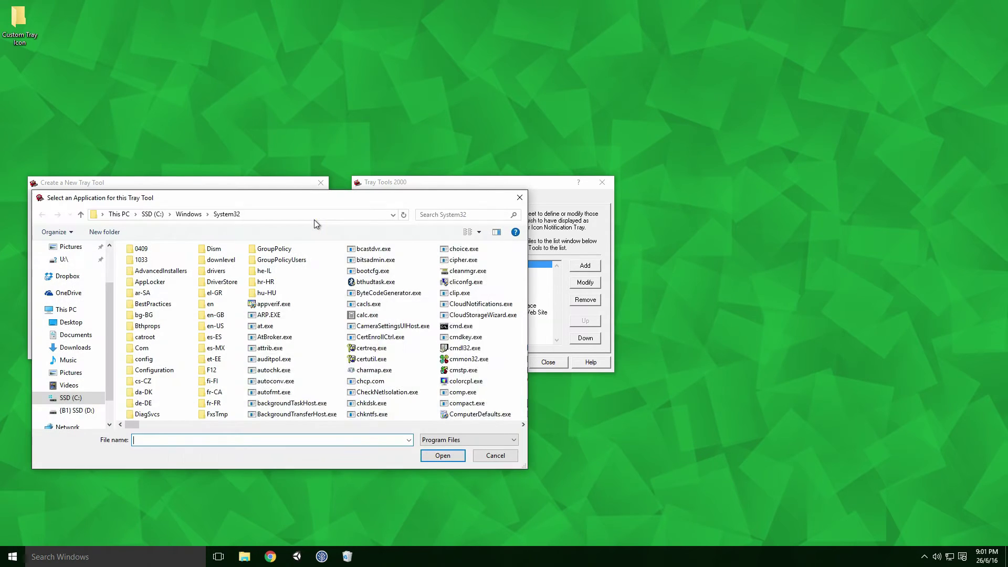
pyautogui.moveTo(137, 425); pyautogui.dragTo(257, 425)
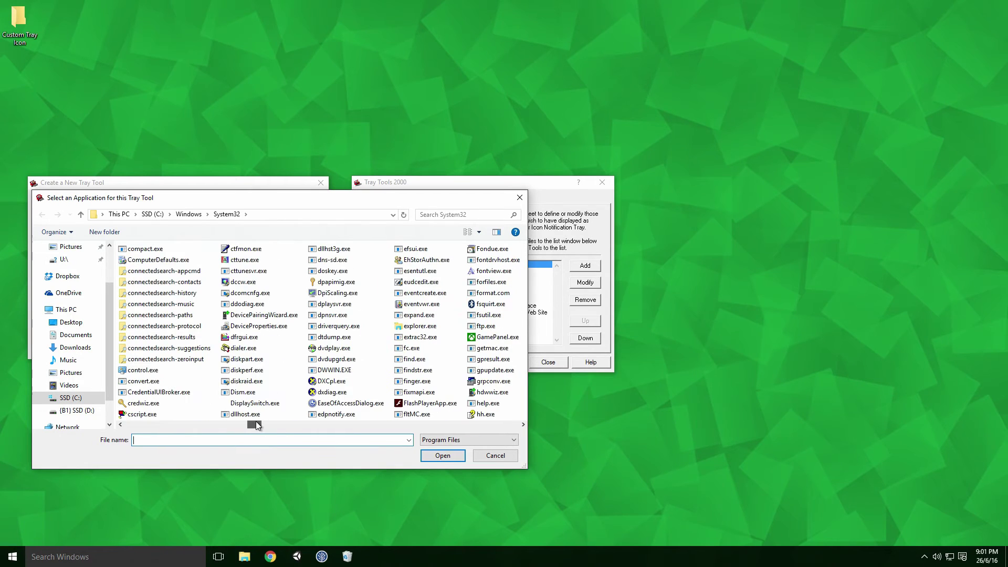
pyautogui.click(420, 326)
pyautogui.click(444, 455)
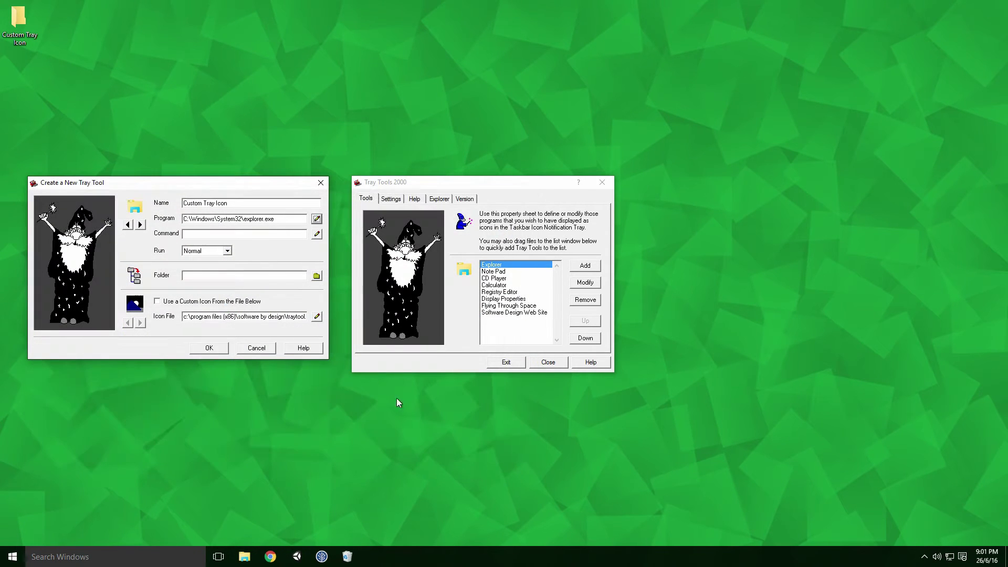
# Copy the Custom Tray Icon folder's full path from its window, then close it.
pyautogui.doubleClick(19, 21)
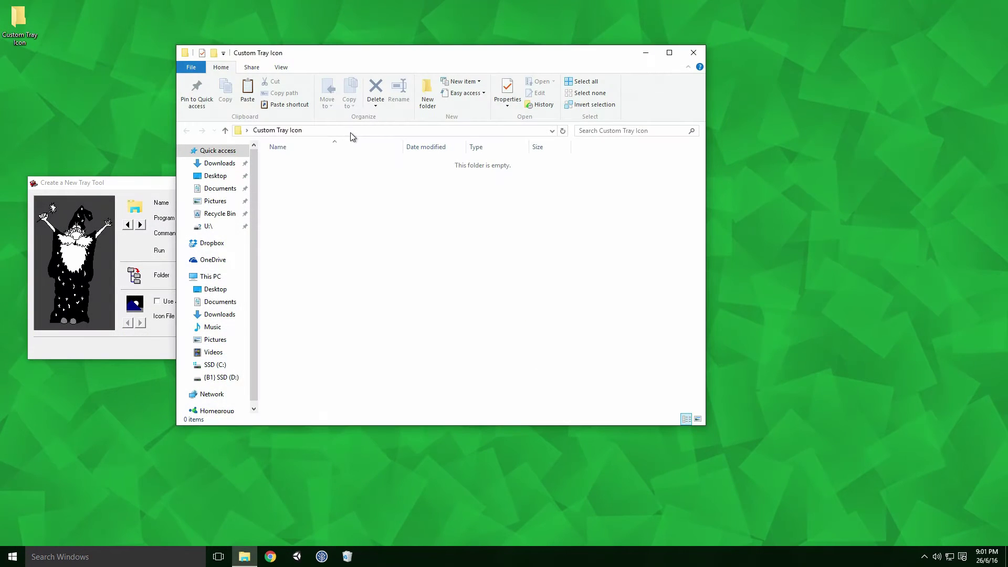
pyautogui.click(350, 132)
pyautogui.hotkey('ctrl', 'c')
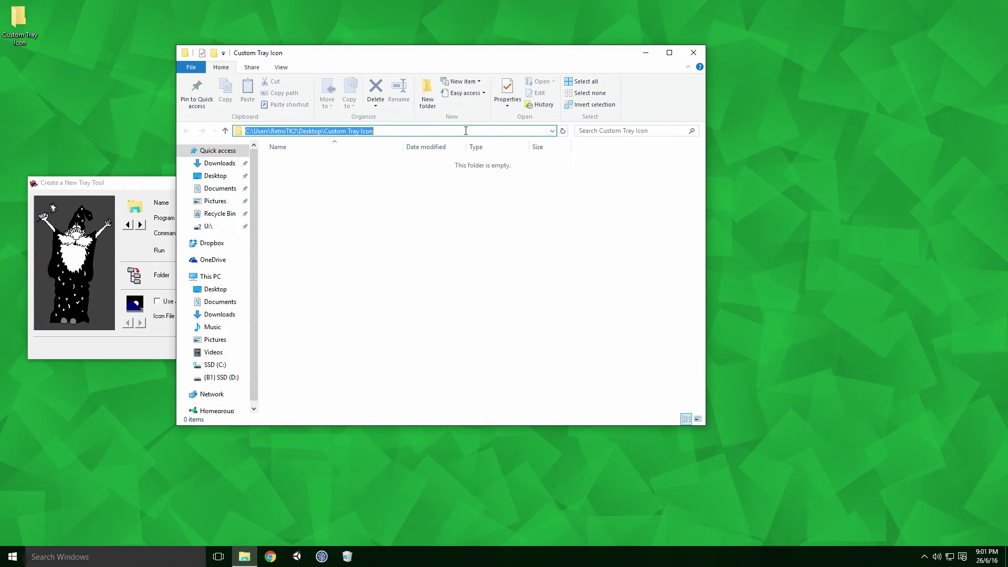
pyautogui.click(692, 52)
# Paste the Custom Tray Icon folder path as the tool's command and keep Run on Normal.
pyautogui.click(222, 234)
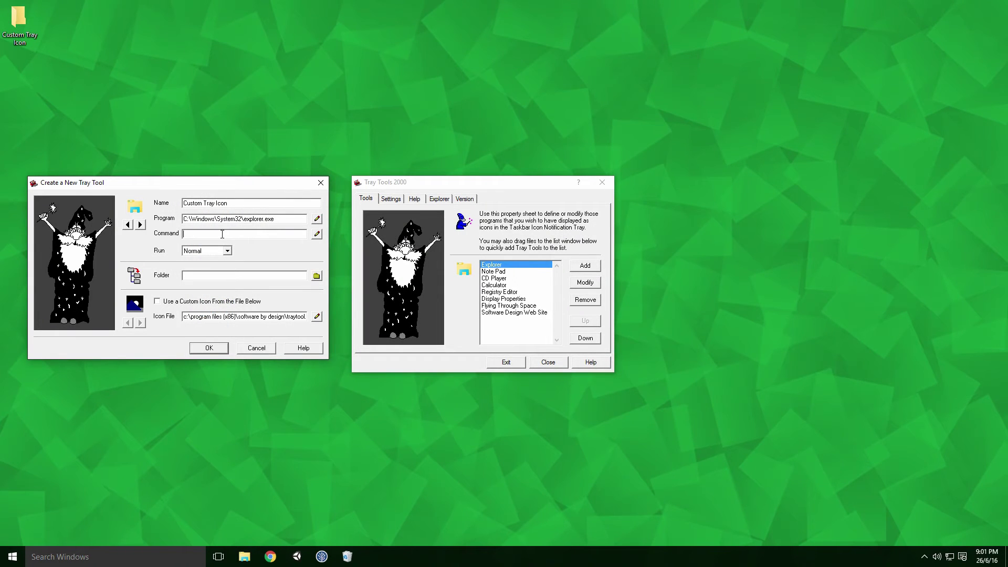
pyautogui.hotkey('ctrl', 'v')
pyautogui.click(227, 251)
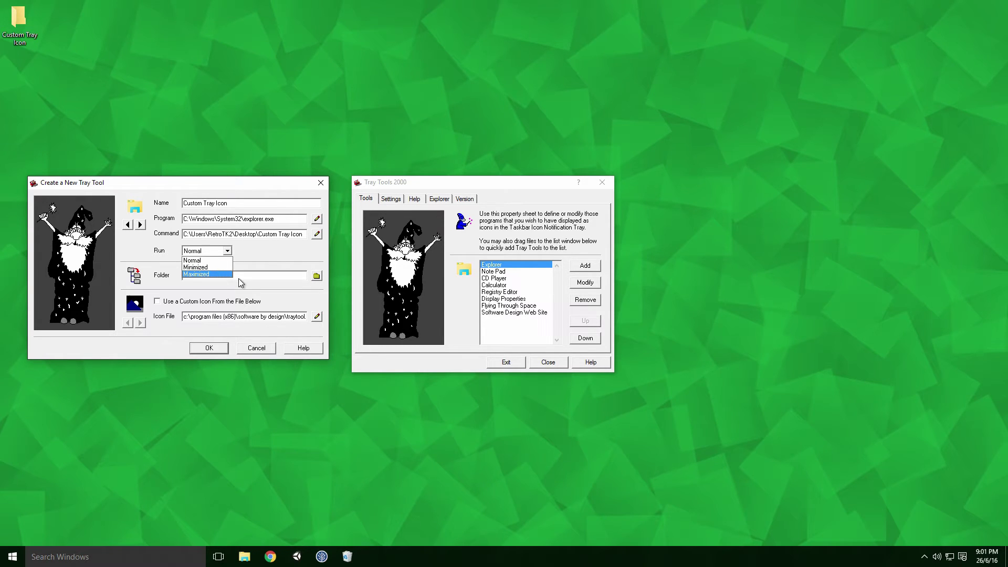
pyautogui.click(239, 278)
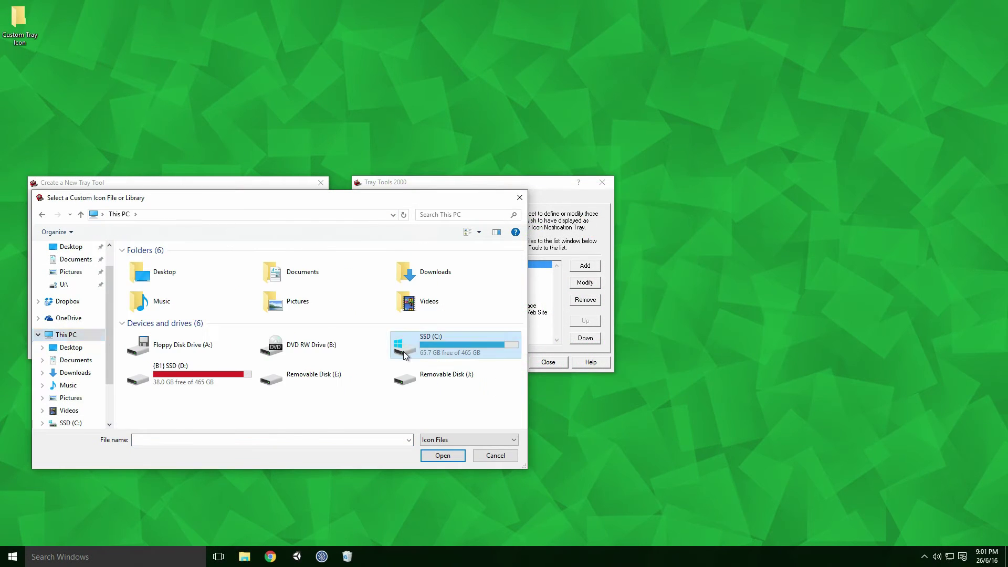
# Browse from SSD (C:) through RetroTK2 project folders to the Custom Tray Icons video folder.
pyautogui.doubleClick(403, 354)
pyautogui.doubleClick(178, 369)
pyautogui.doubleClick(163, 297)
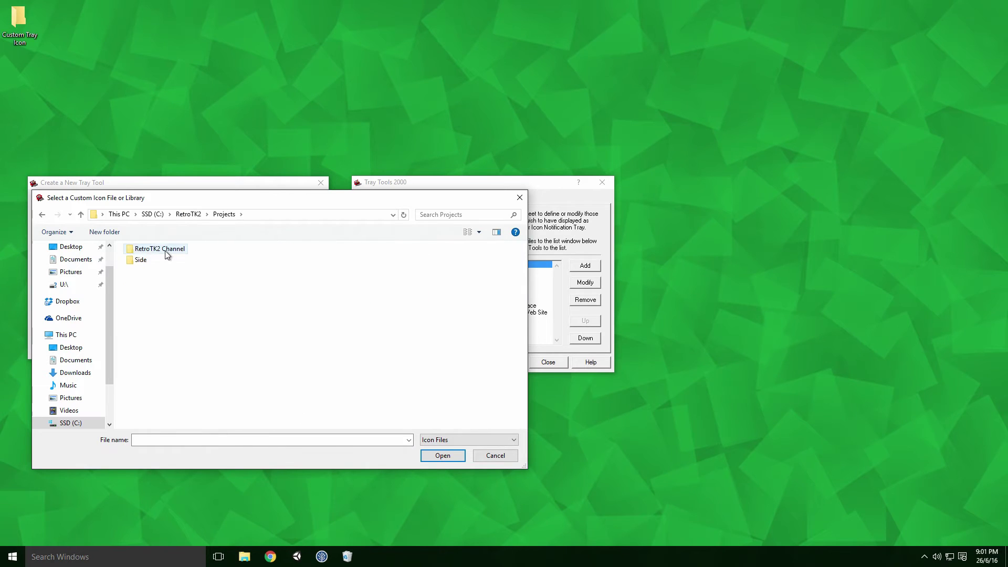
pyautogui.doubleClick(167, 254)
pyautogui.doubleClick(154, 259)
pyautogui.doubleClick(156, 262)
pyautogui.doubleClick(157, 273)
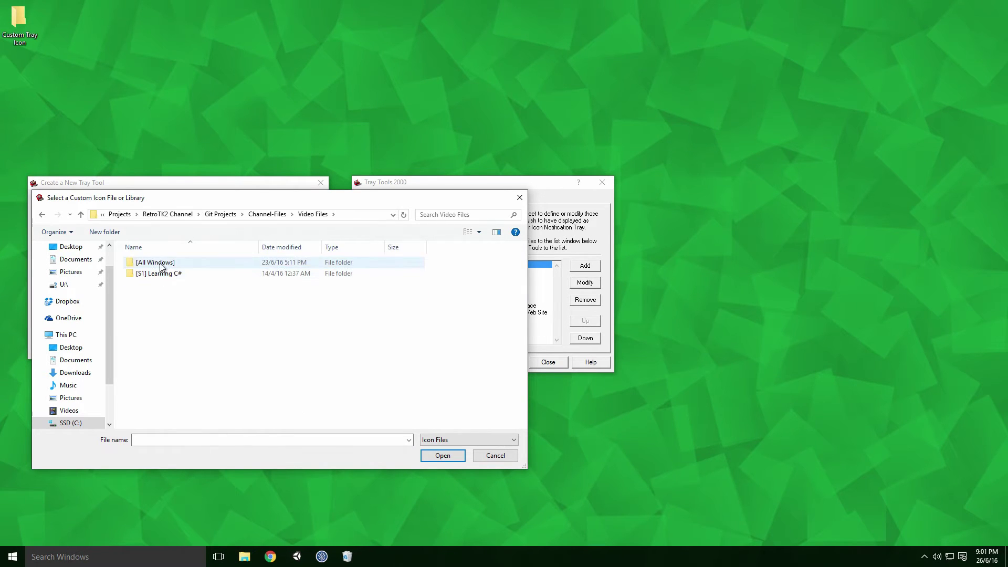
pyautogui.doubleClick(160, 266)
pyautogui.doubleClick(162, 285)
# Pick the Dark .ico, enable Use a Custom Icon From the File Below, and save the tool.
pyautogui.click(163, 262)
pyautogui.click(442, 455)
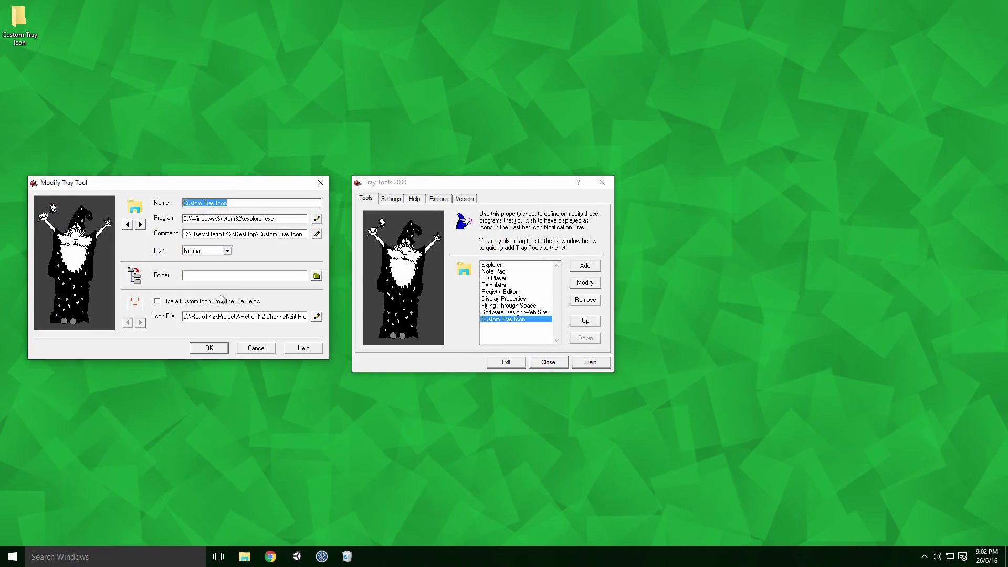
pyautogui.click(158, 304)
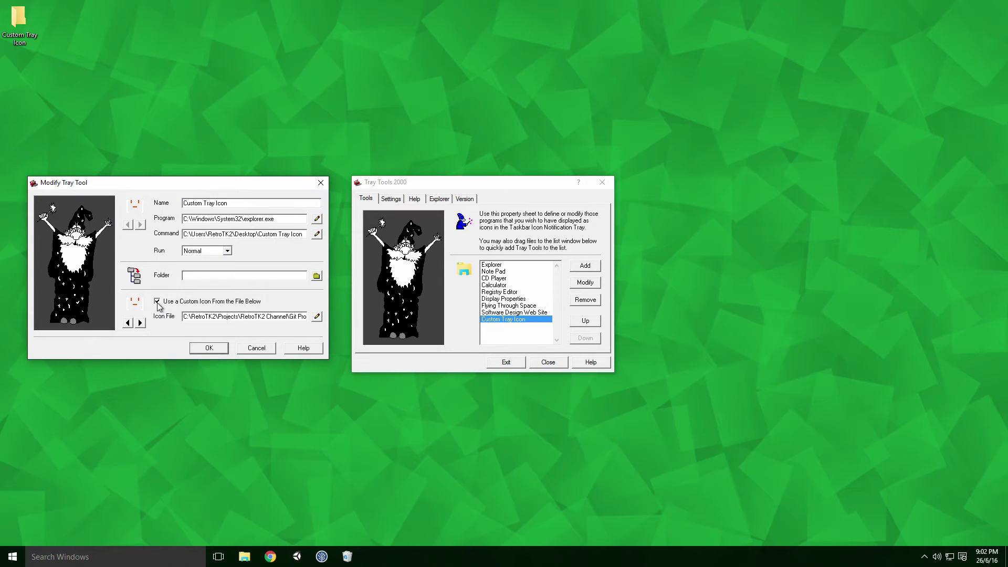
pyautogui.click(213, 347)
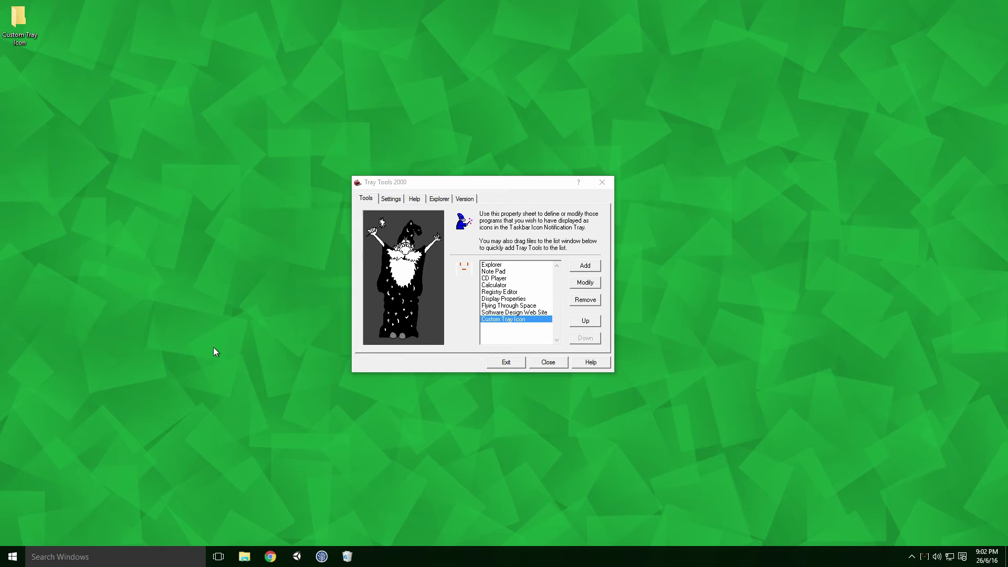
pyautogui.click(924, 564)
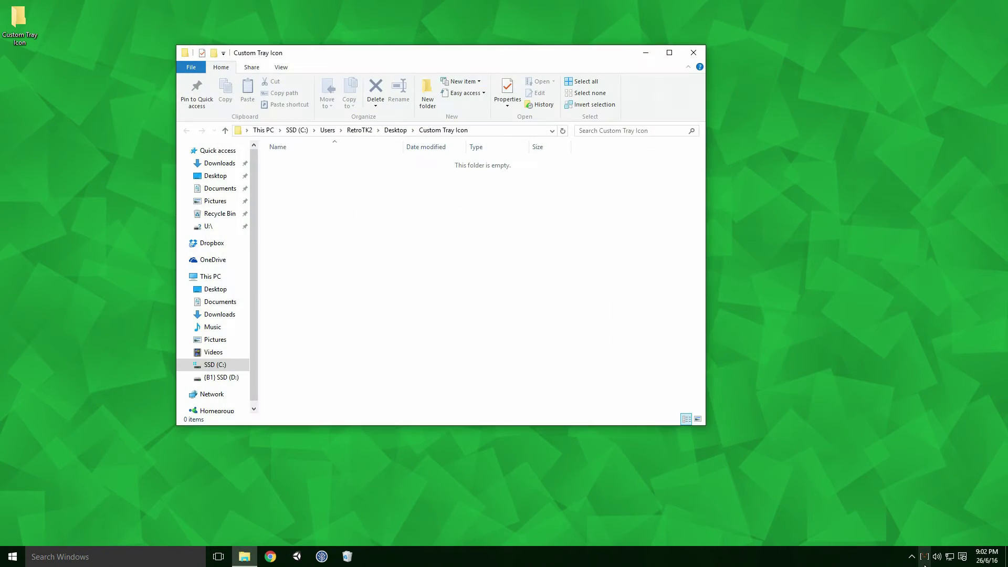
pyautogui.click(692, 54)
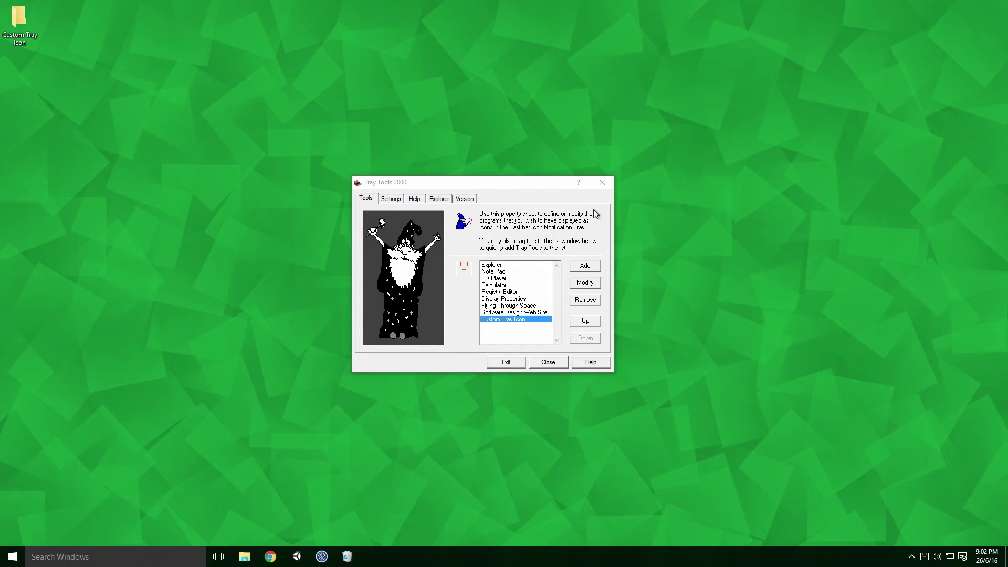
# From the Settings tab, exit Tray Tools 2000 and confirm quitting with Yes.
pyautogui.click(389, 199)
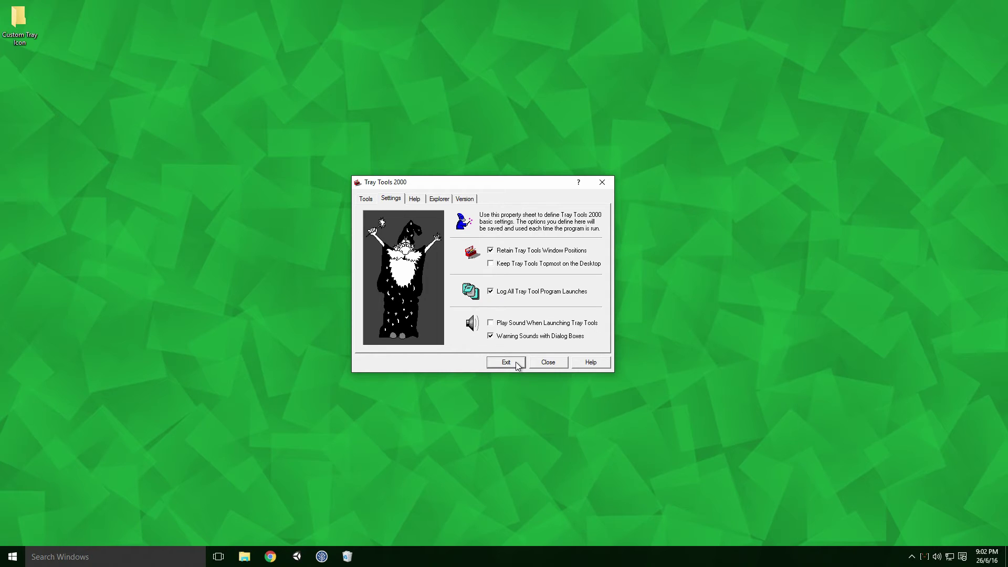
pyautogui.click(499, 361)
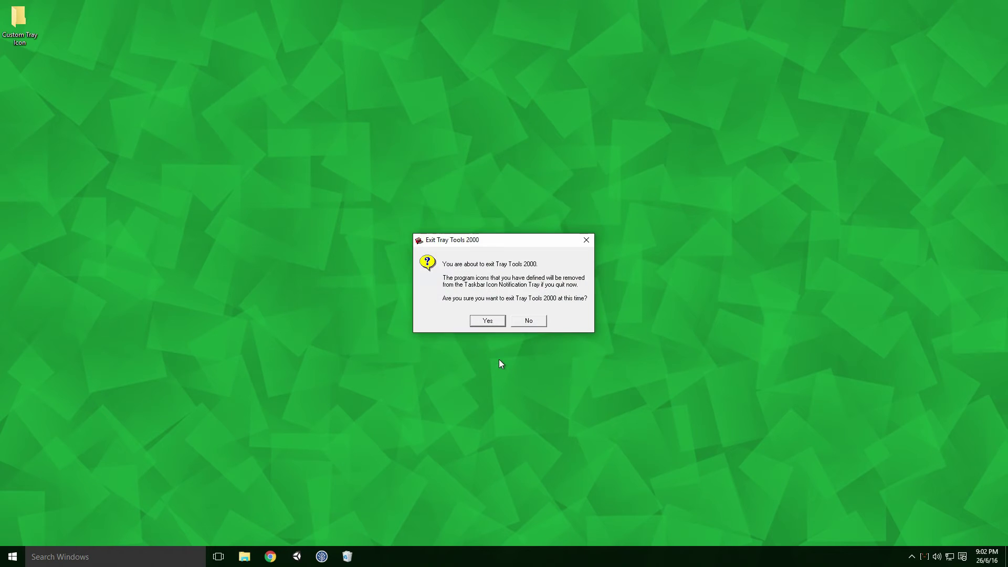
pyautogui.click(488, 320)
# In the taskbar icon list reached via 'notif', keep Custom Tray Icon set to On.
pyautogui.click(97, 556)
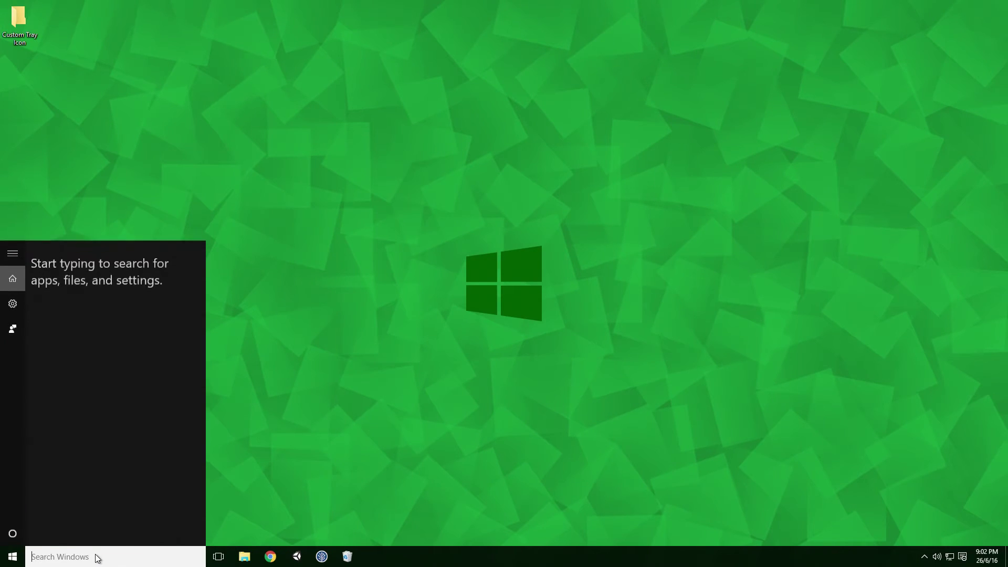
pyautogui.write('notif')
pyautogui.press('Return')
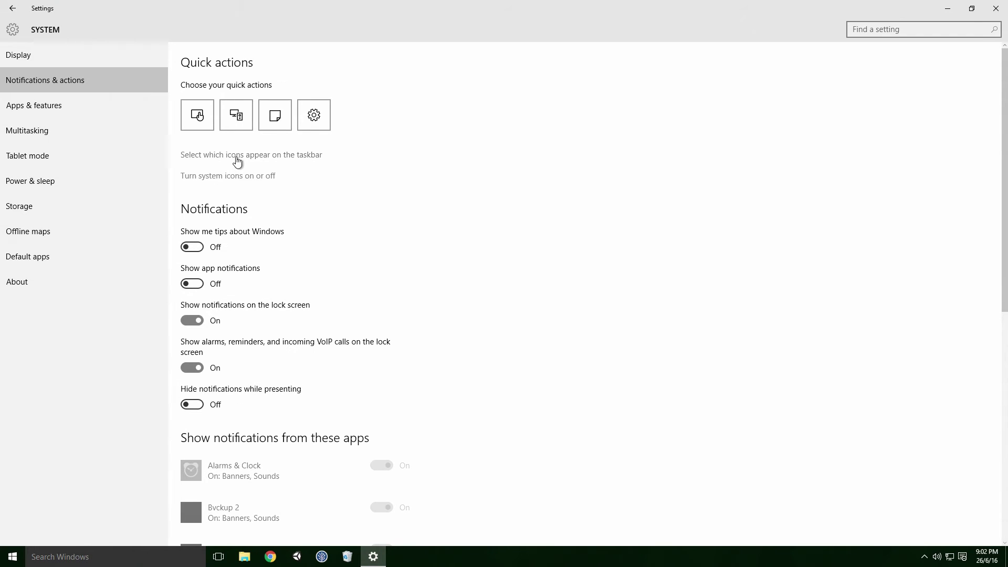
pyautogui.click(237, 157)
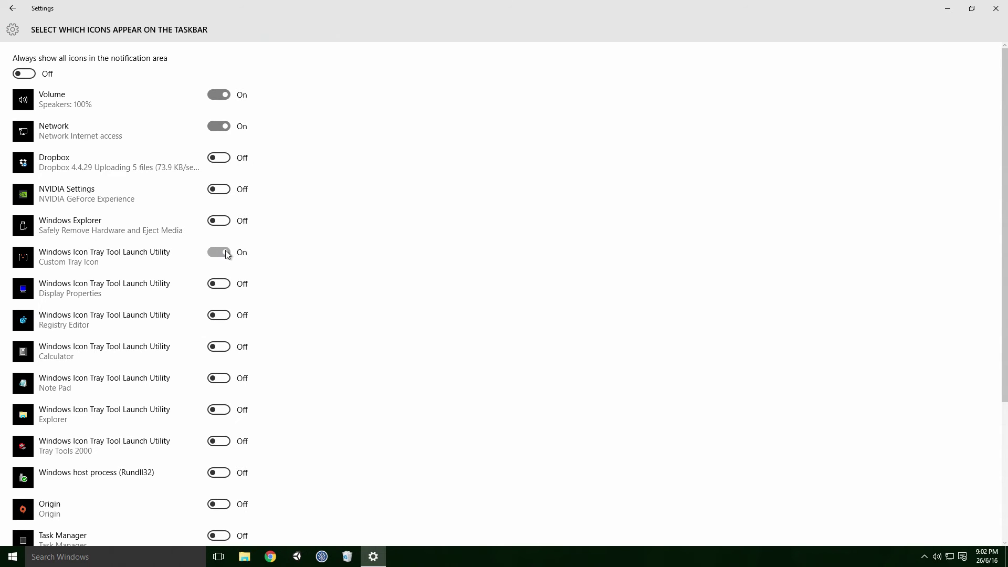
pyautogui.click(227, 254)
pyautogui.click(227, 254)
pyautogui.click(995, 8)
# Turn the Tray Tools 2000 tray icon Off and close Settings.
pyautogui.click(113, 557)
pyautogui.write('tra')
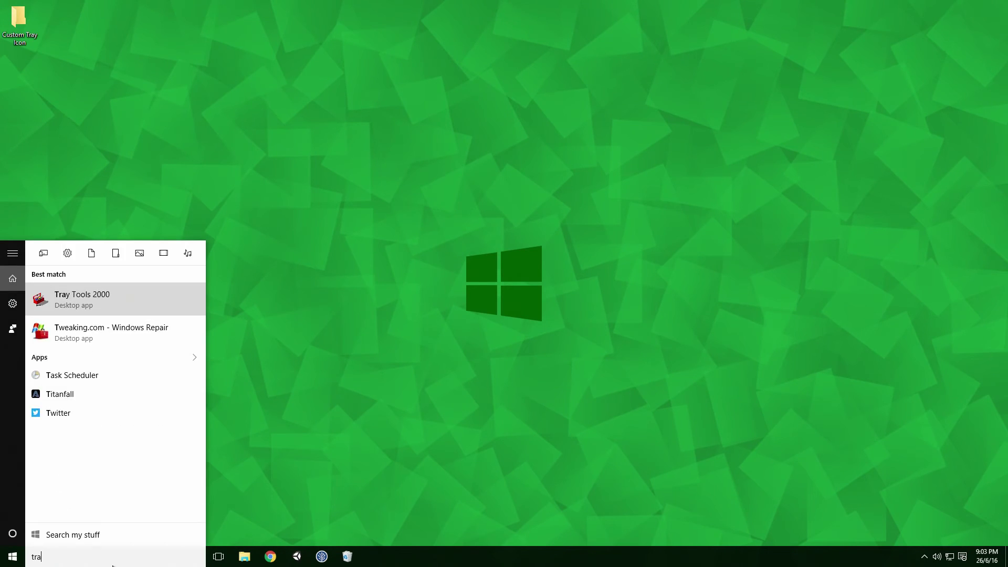
pyautogui.press('Return')
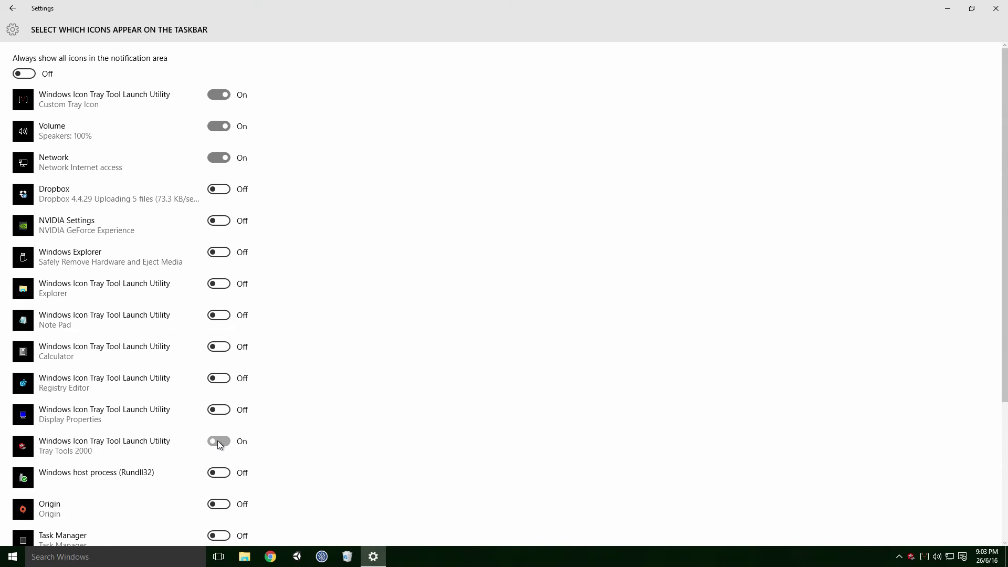
pyautogui.click(218, 440)
pyautogui.click(995, 9)
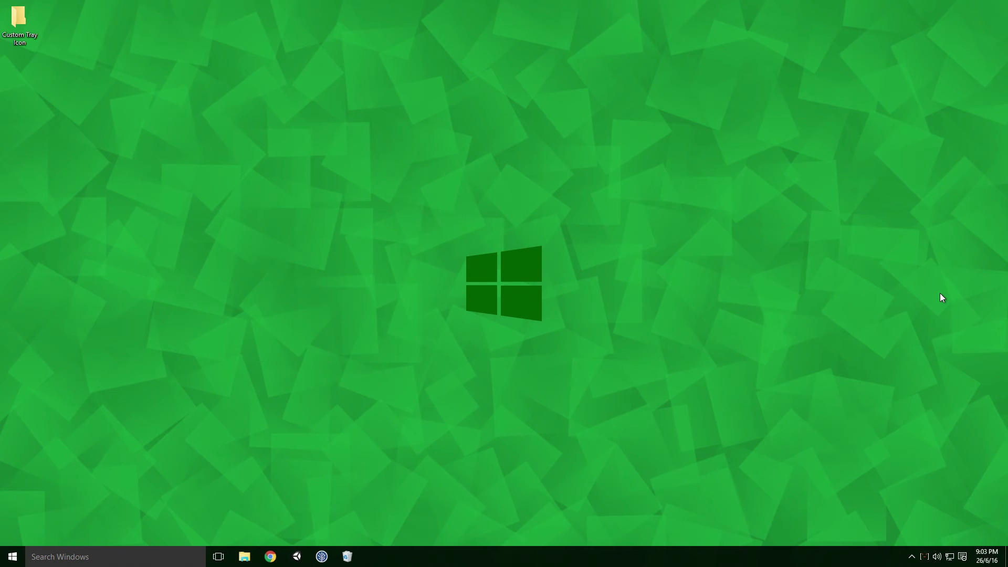
# Open Tray Tools 2000 from the tray overflow and remove all default tools, leaving Custom Tray Icon.
pyautogui.click(909, 561)
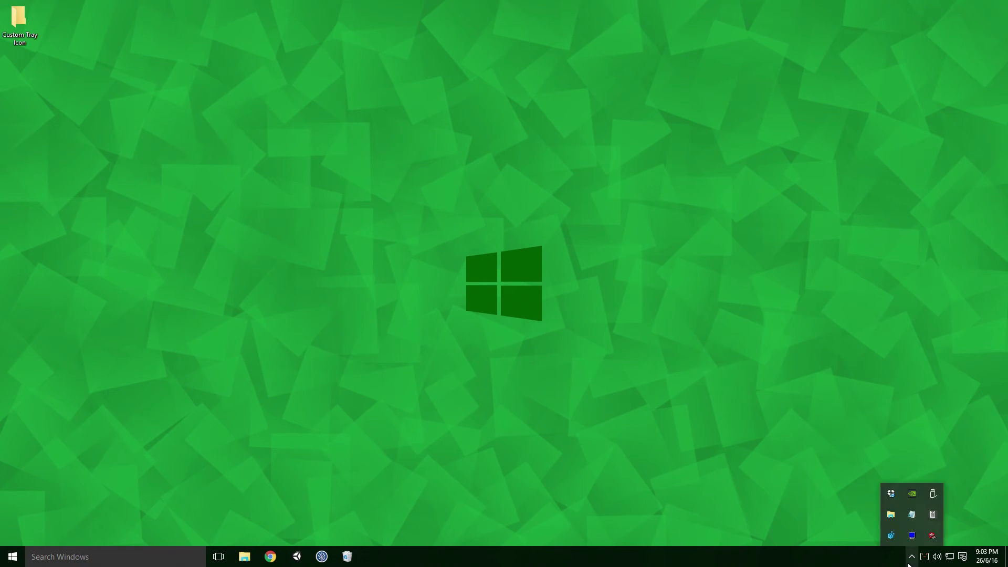
pyautogui.click(932, 536)
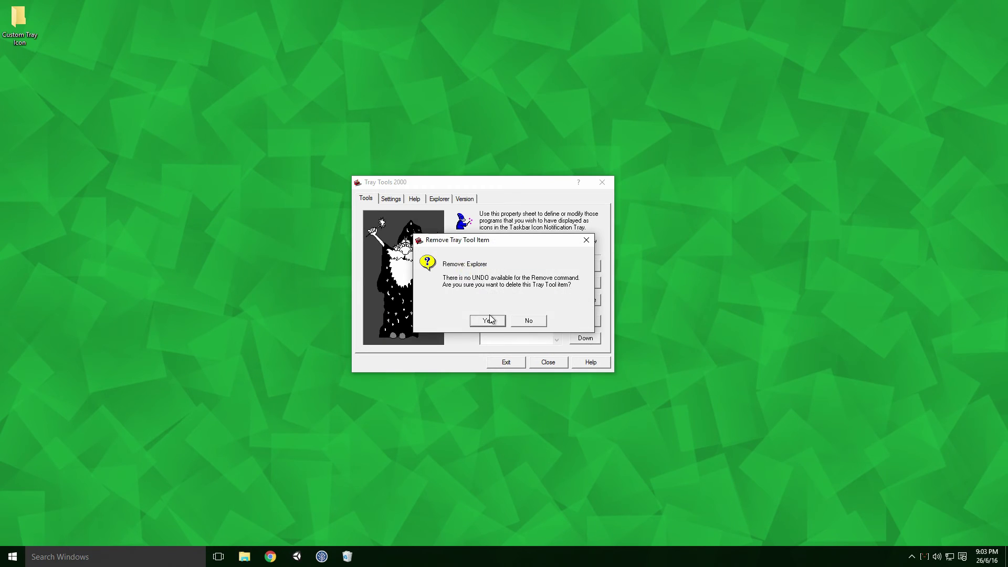
pyautogui.click(489, 318)
pyautogui.click(586, 300)
pyautogui.click(502, 320)
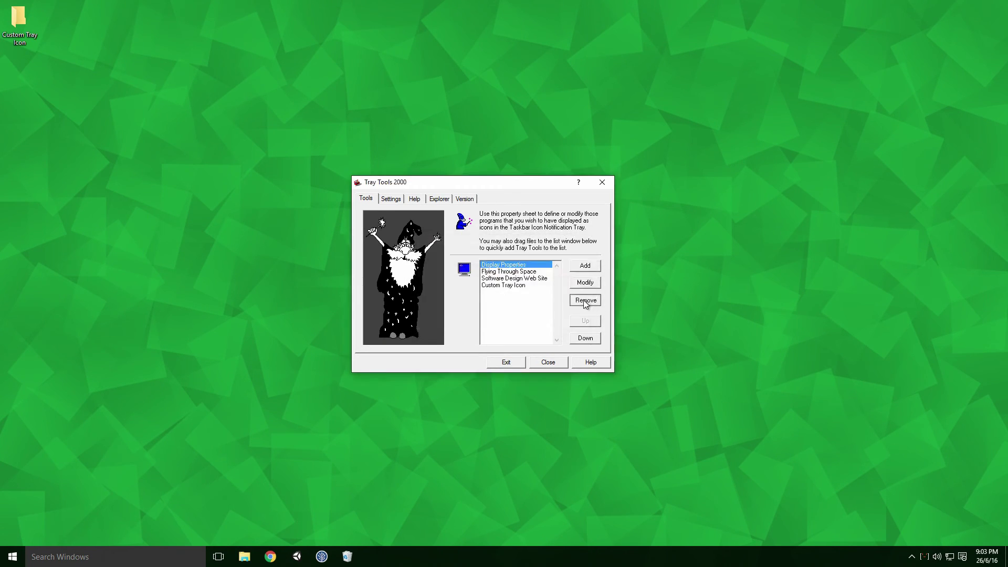
pyautogui.click(585, 300)
pyautogui.click(489, 319)
pyautogui.click(585, 300)
pyautogui.click(499, 317)
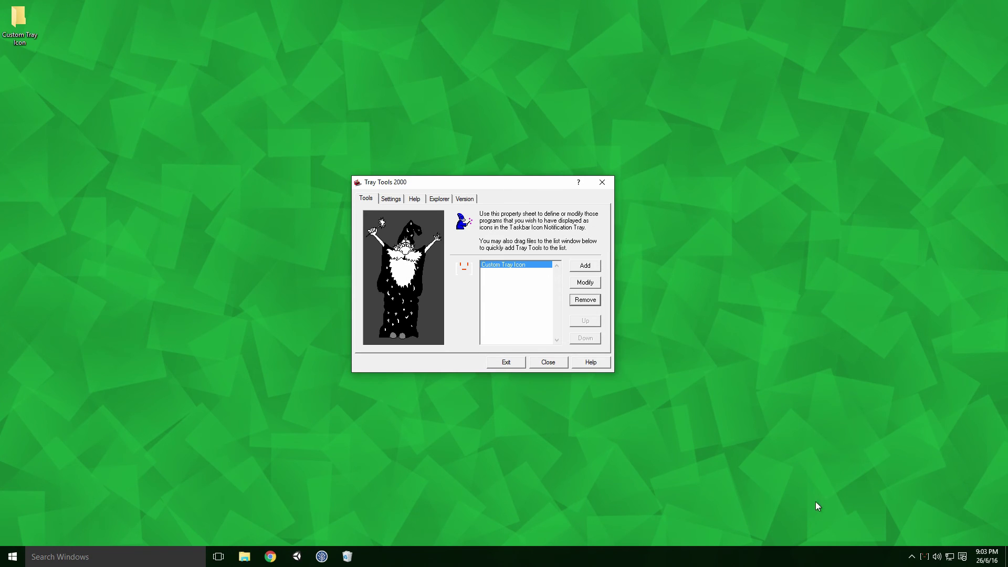
# Tick Create a Startup Folder Item on the Explorer tab so Tray Tools 2000 launches with Windows.
pyautogui.click(913, 558)
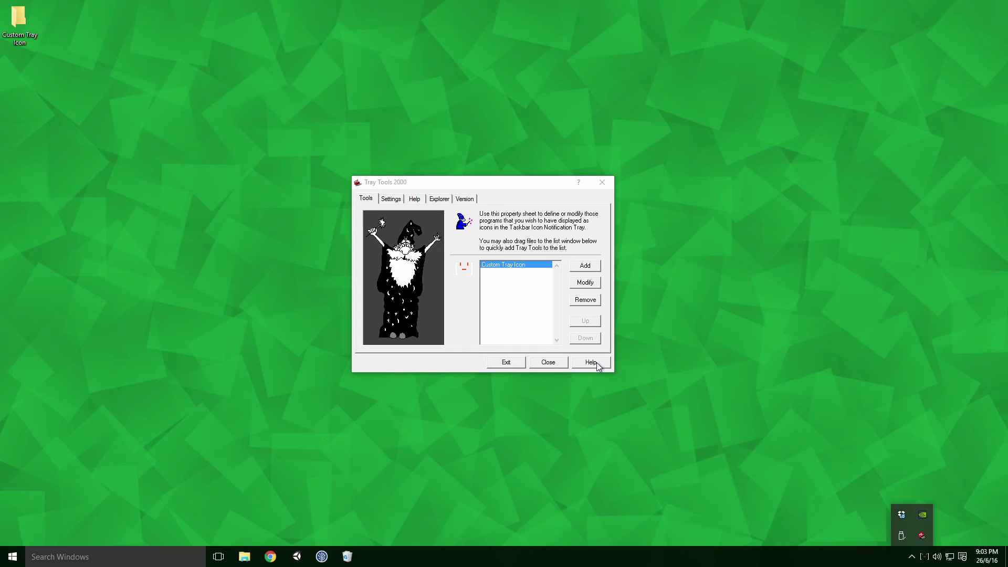
pyautogui.click(434, 200)
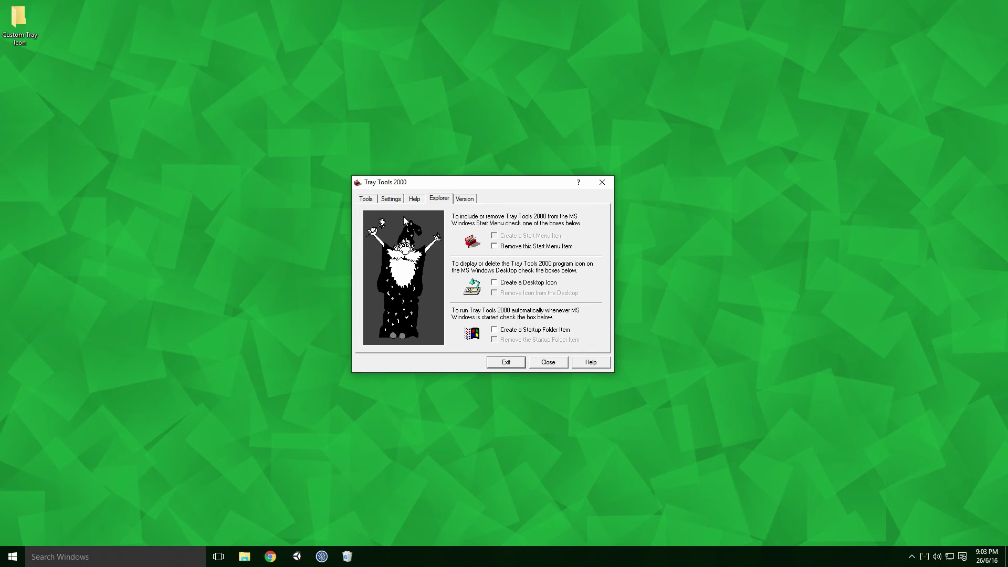
pyautogui.click(495, 331)
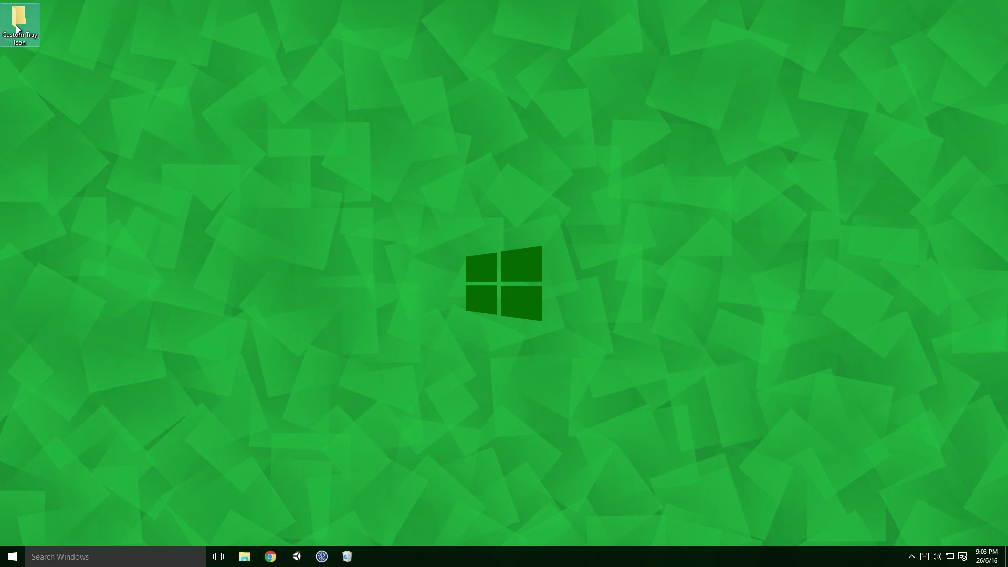
# Send the desktop Custom Tray Icon folder to the Recycle Bin, then test the tray icon.
pyautogui.rightClick(15, 25)
pyautogui.click(60, 267)
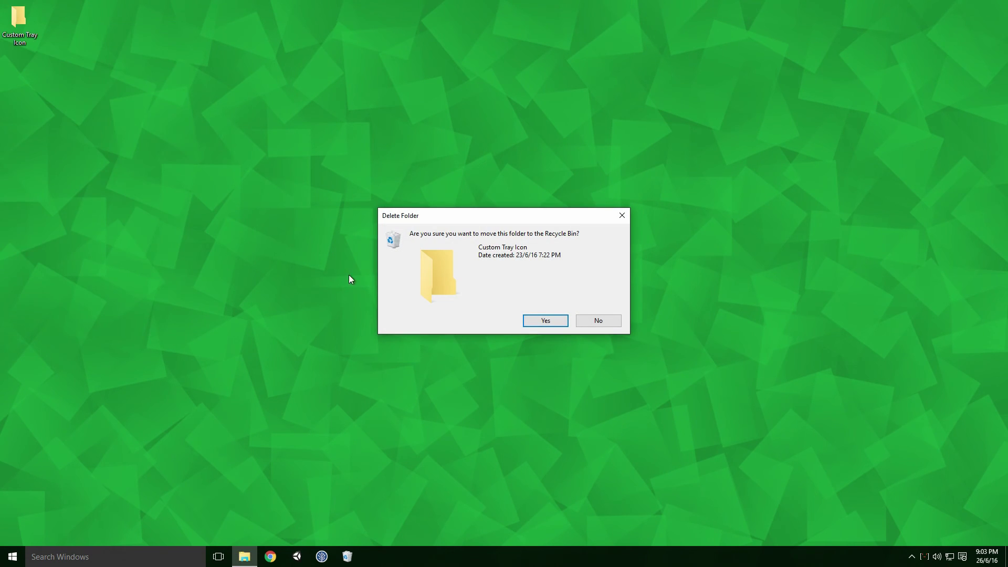
pyautogui.click(545, 320)
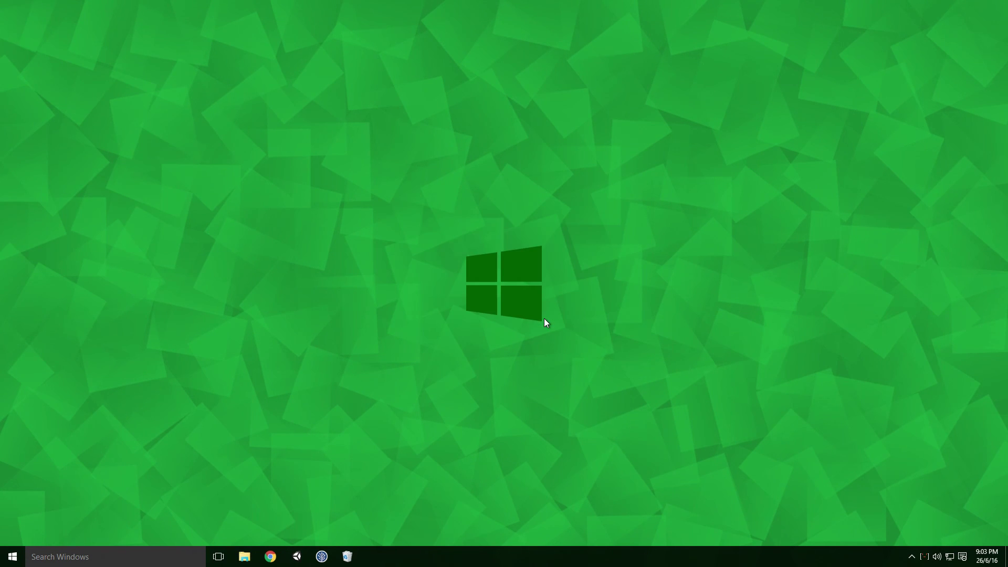
pyautogui.click(924, 557)
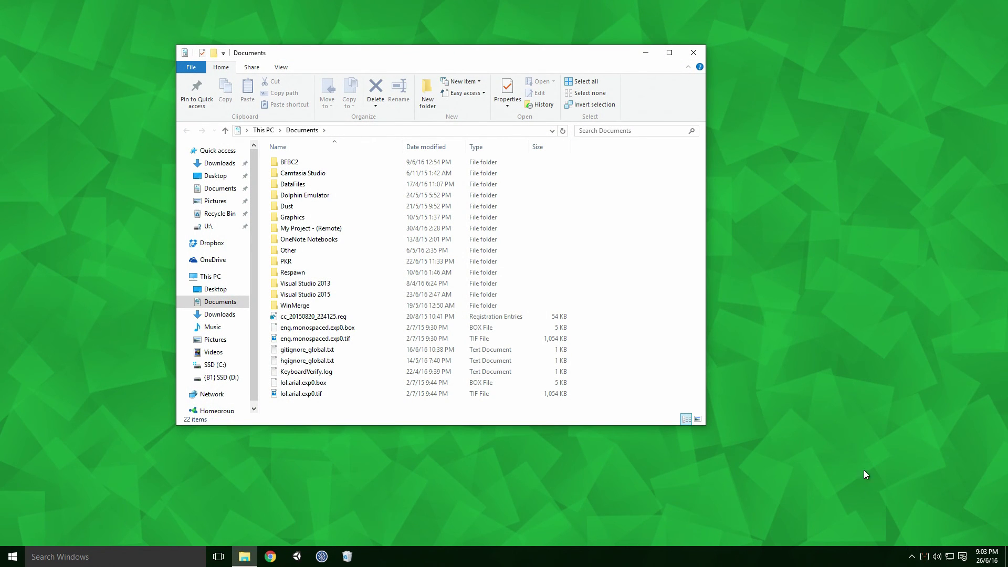
pyautogui.click(693, 55)
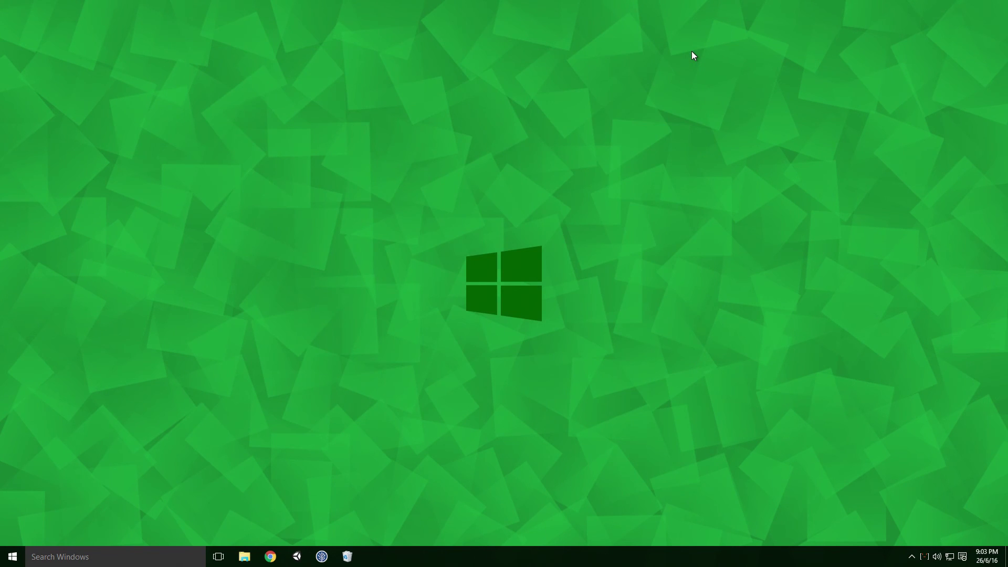